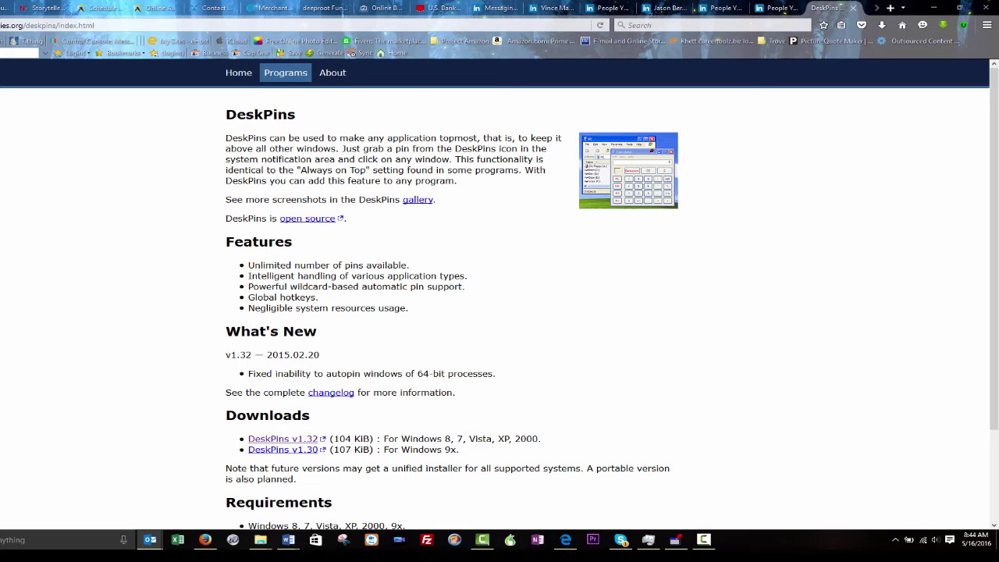
Step: Drag the Outlook 27 Reminder(s) window up and left over the DeskPins page
{"action": "left_click_drag", "start_coordinate": [892, 268], "coordinate": [825, 236]}
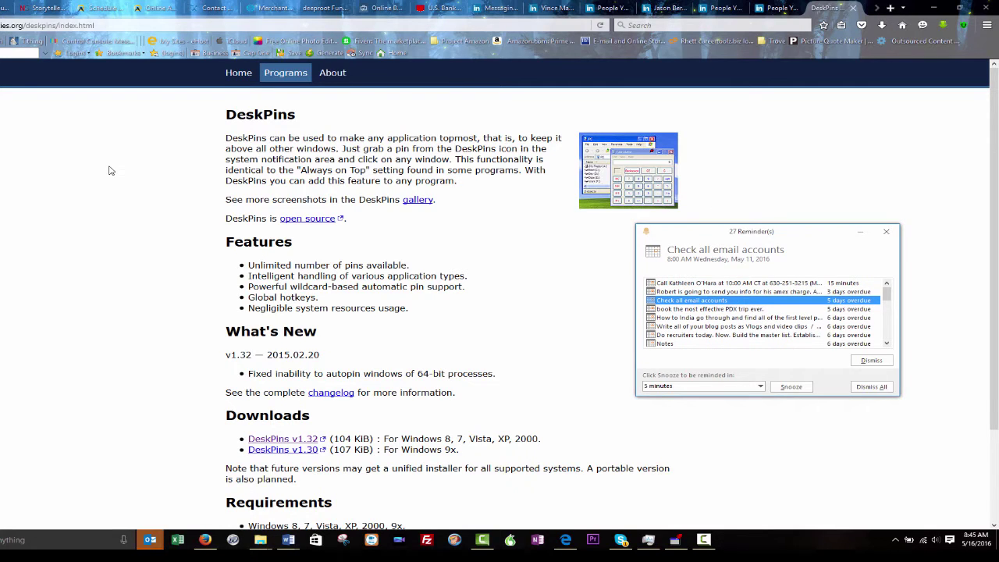
Step: Bring the Firefox DeskPins page in front of the reminders window
{"action": "left_click", "coordinate": [117, 199]}
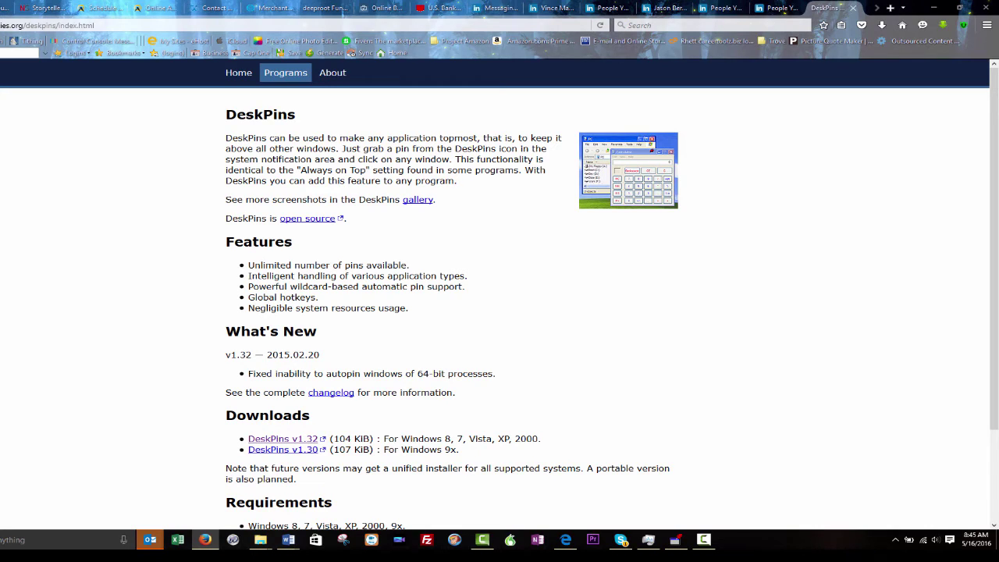
Step: Bring up the Skype chat window and move it to the left edge
{"action": "left_click", "coordinate": [622, 539]}
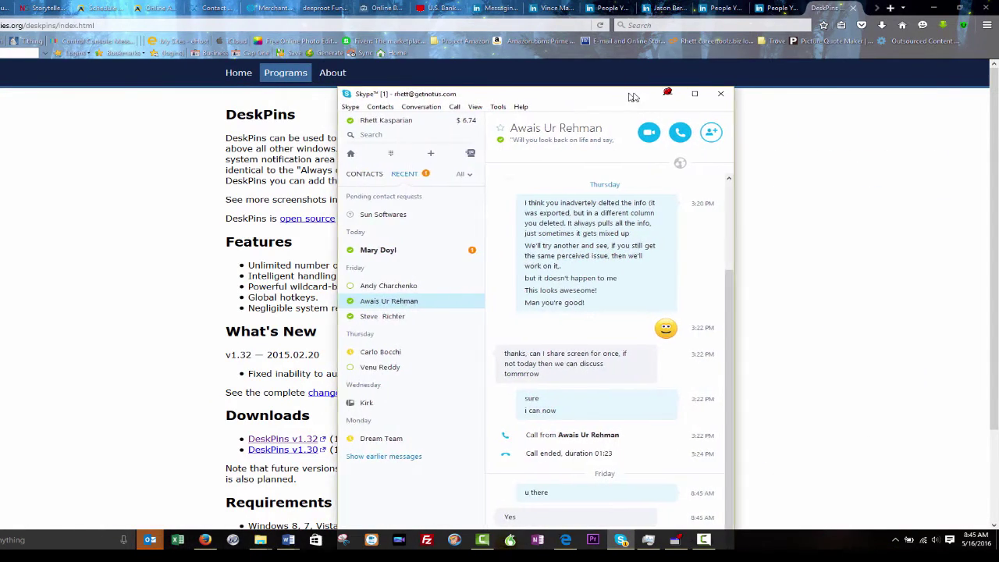
{"action": "left_click_drag", "start_coordinate": [633, 97], "coordinate": [845, 79]}
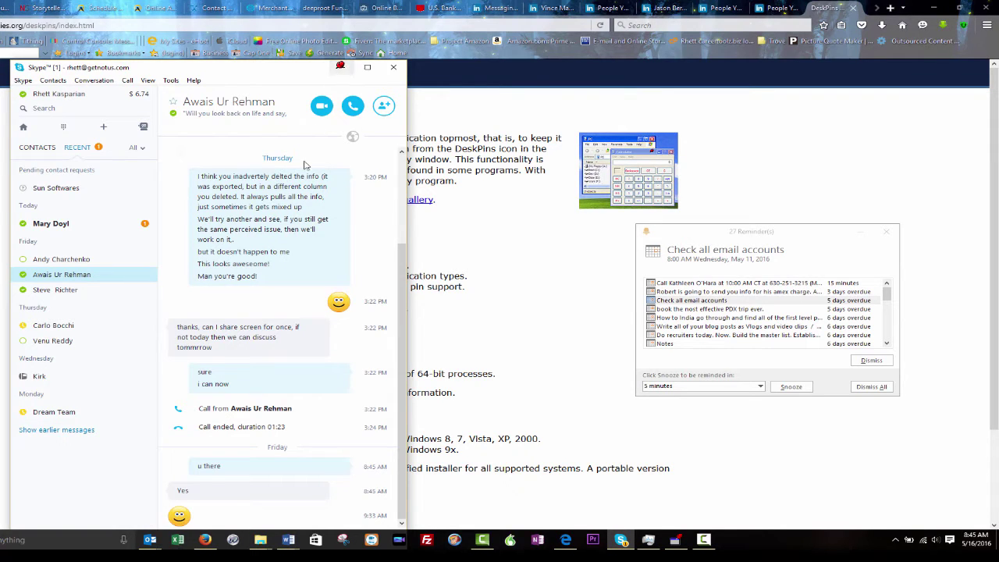
{"action": "left_click", "coordinate": [527, 265]}
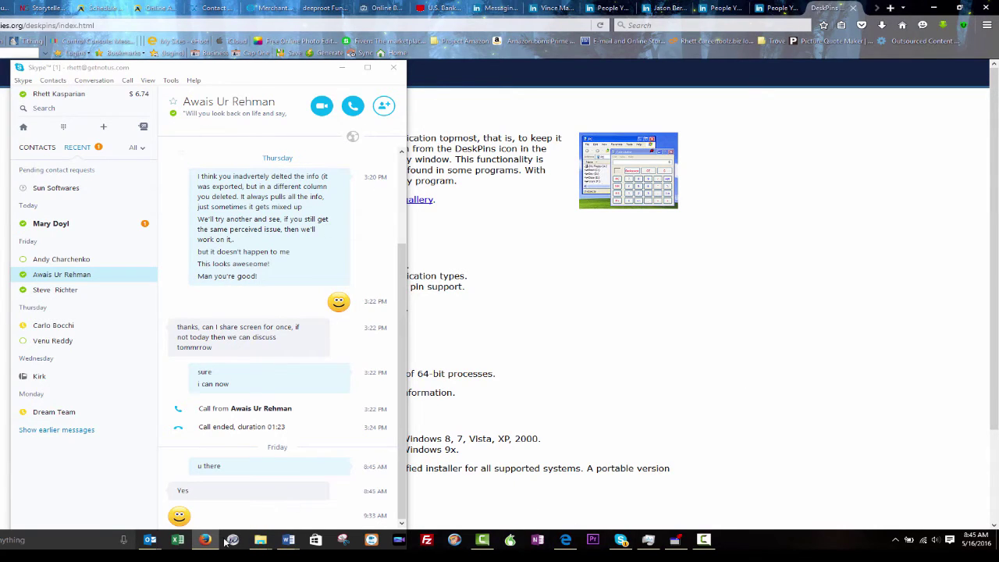
{"action": "mouse_move", "coordinate": [149, 539]}
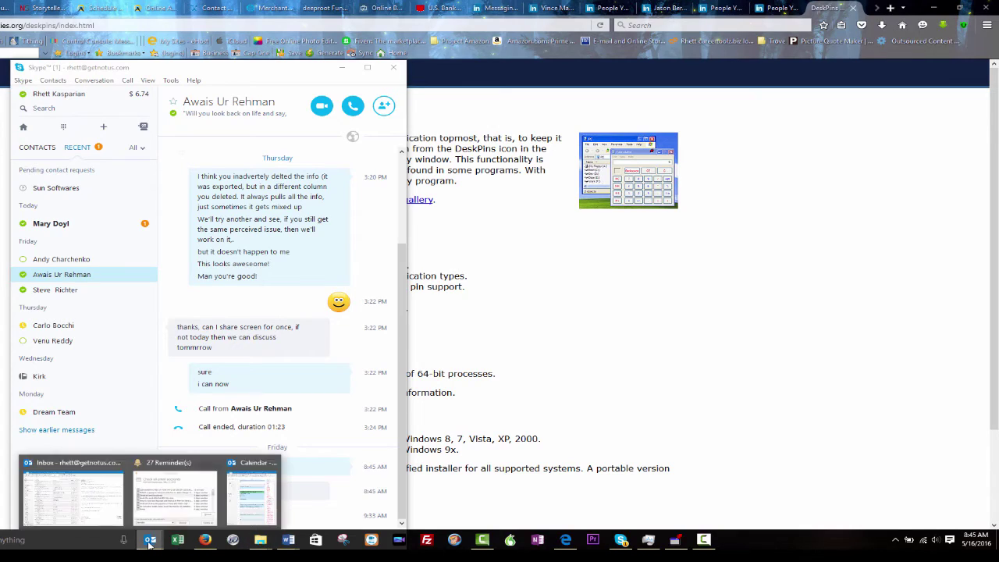
Step: Restore the Outlook reminders window and reveal the hidden tray icons
{"action": "left_click", "coordinate": [175, 492]}
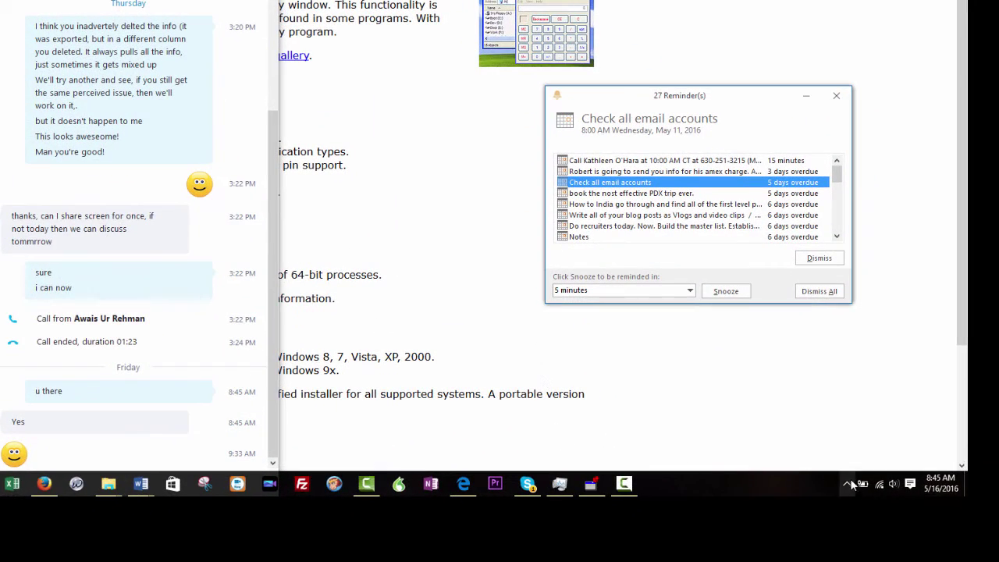
{"action": "left_click", "coordinate": [849, 484]}
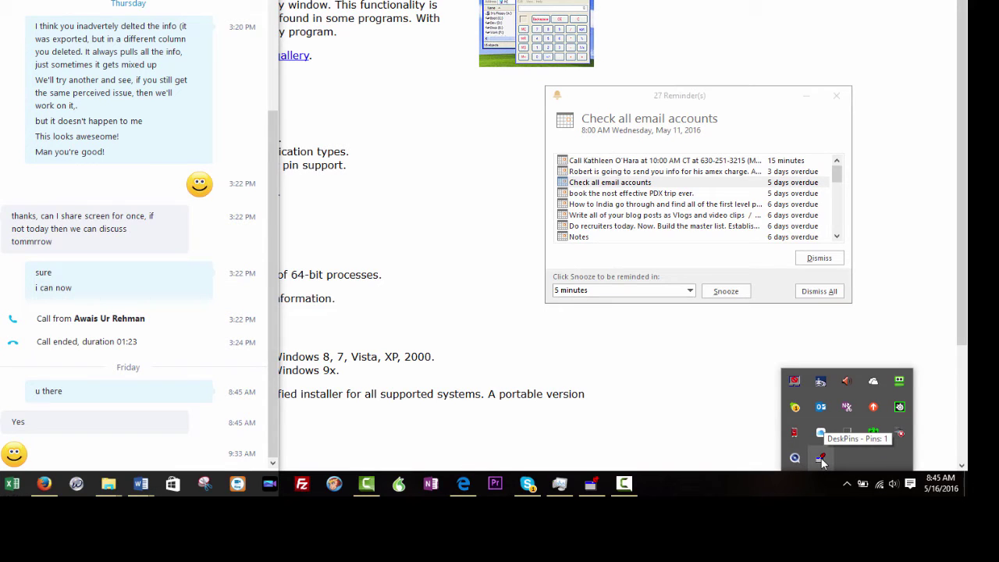
Step: Pin the Outlook reminders window on top using the DeskPins tray pin
{"action": "left_click", "coordinate": [821, 459]}
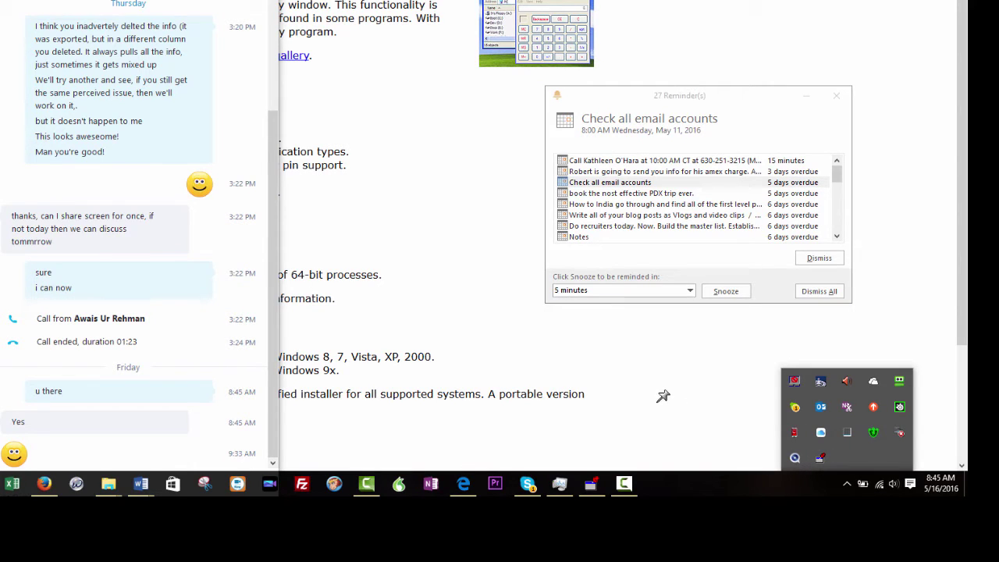
{"action": "left_click", "coordinate": [772, 93]}
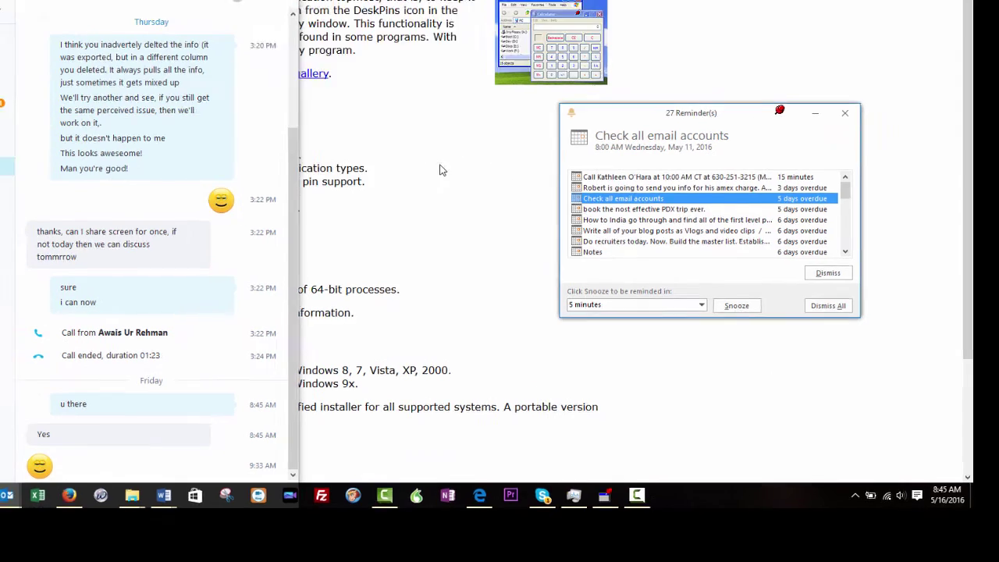